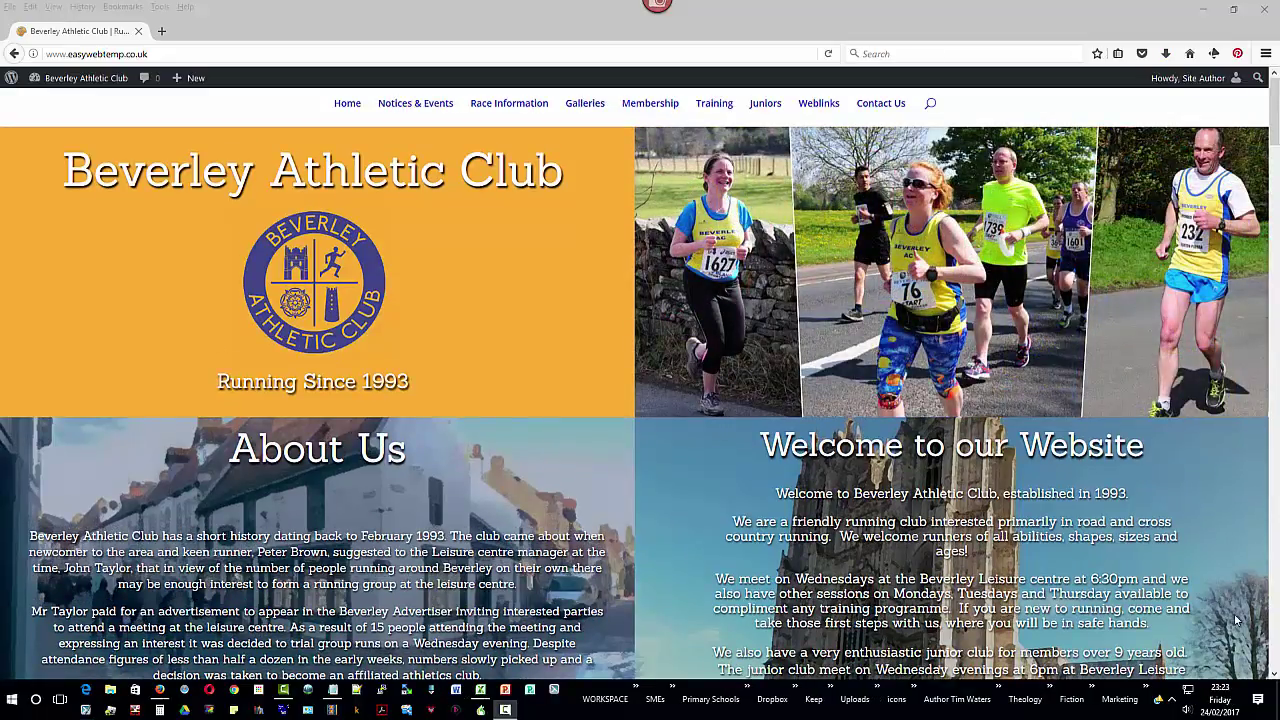
Scroll down to Membership Matters and follow the Membership card's 'Find out more' link
{"action": "left_click_drag", "start_coordinate": [1274, 125], "coordinate": [1274, 387]}
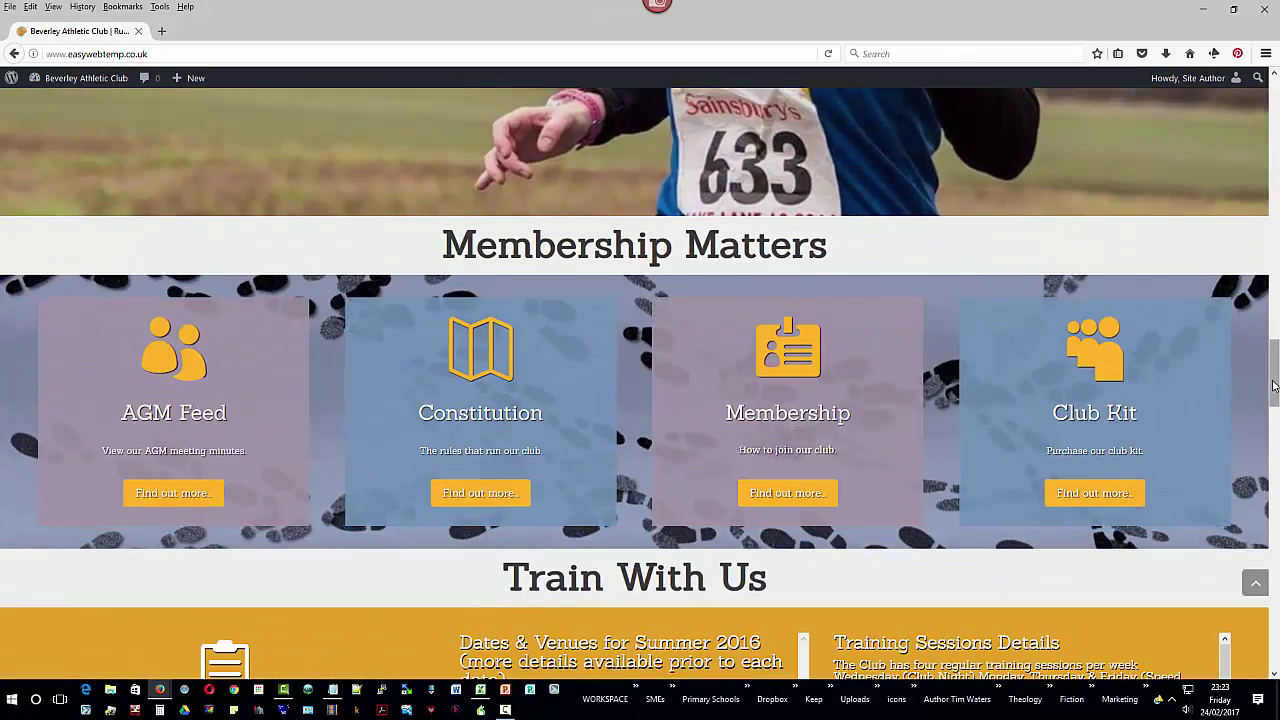
{"action": "left_click_drag", "start_coordinate": [423, 217], "coordinate": [847, 277]}
{"action": "left_click_drag", "start_coordinate": [651, 296], "coordinate": [924, 526]}
{"action": "left_click_drag", "start_coordinate": [724, 472], "coordinate": [848, 518]}
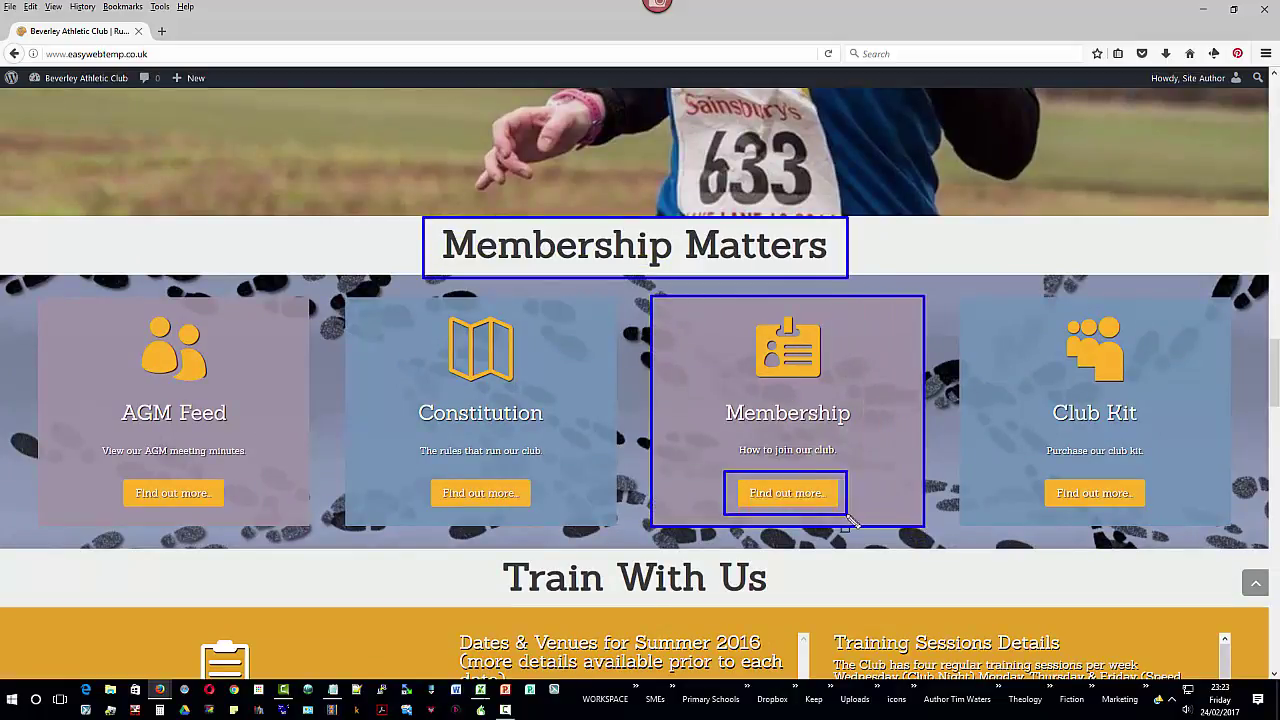
{"action": "key", "text": "Escape"}
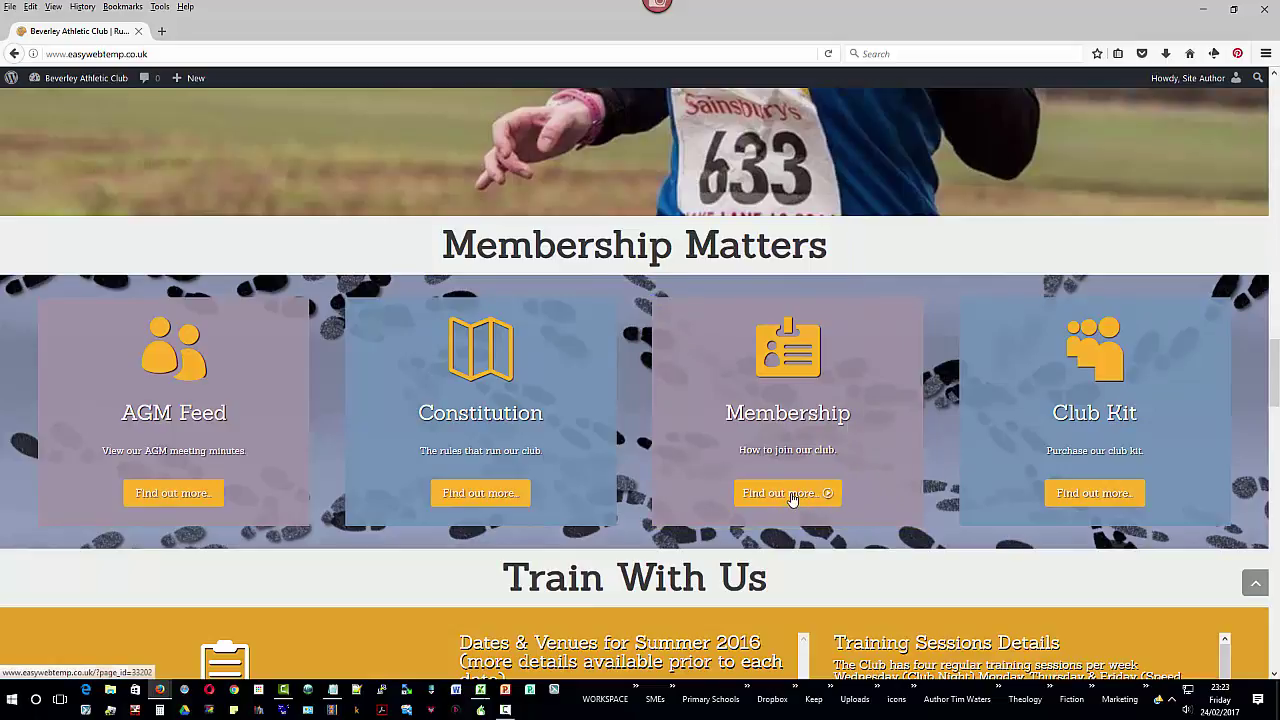
{"action": "left_click", "coordinate": [791, 493]}
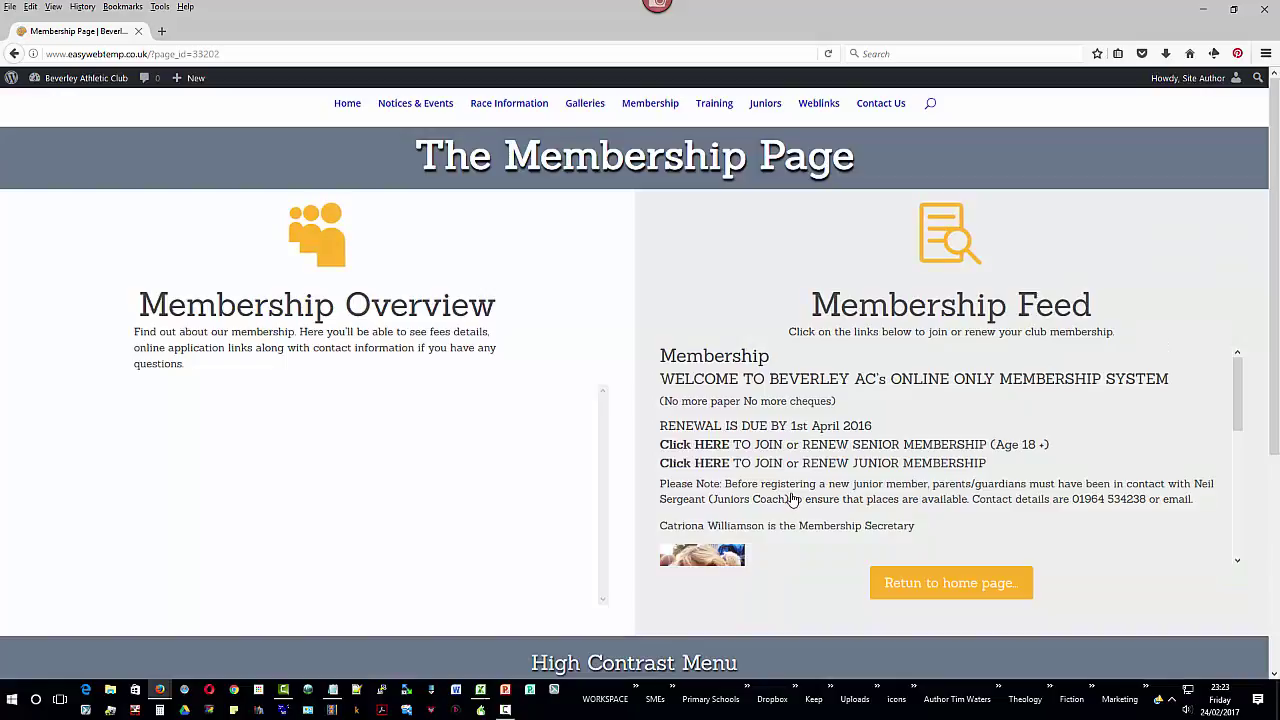
{"action": "mouse_move", "coordinate": [789, 276]}
{"action": "left_mouse_down"}
{"action": "mouse_move", "coordinate": [836, 306]}
{"action": "mouse_move", "coordinate": [1124, 341]}
{"action": "left_mouse_up"}
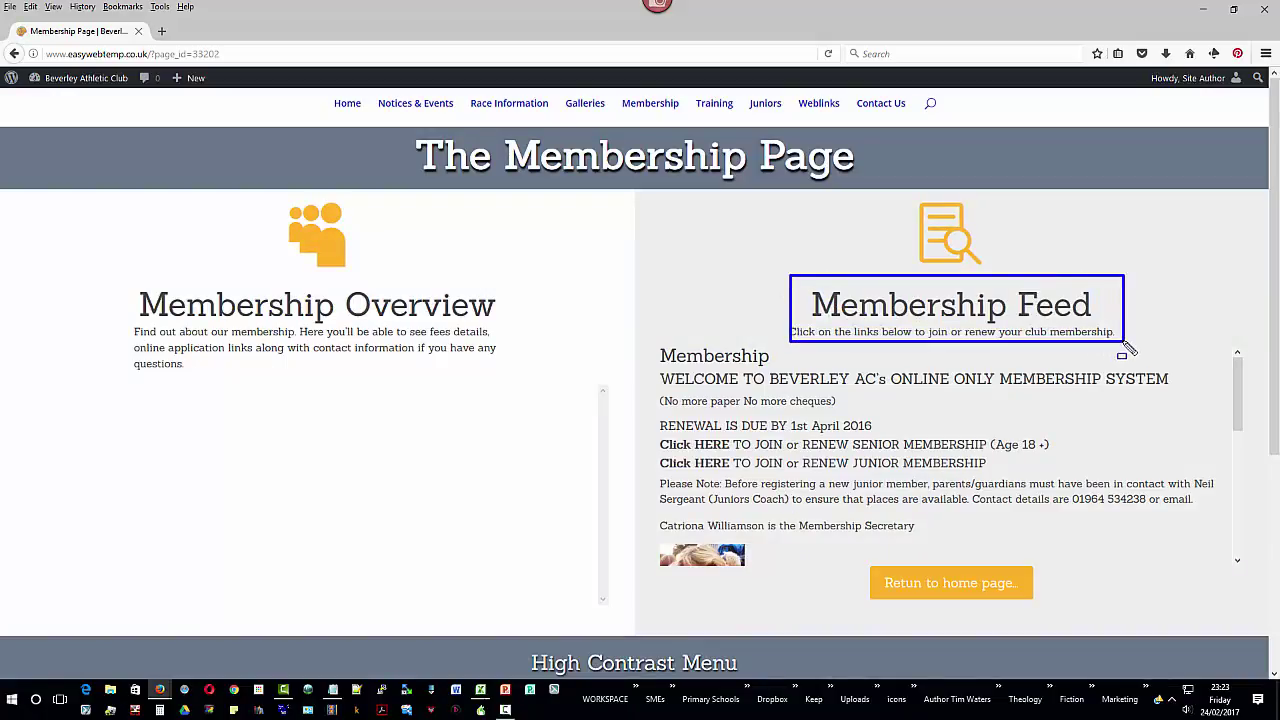
{"action": "left_click_drag", "start_coordinate": [655, 343], "coordinate": [1235, 578]}
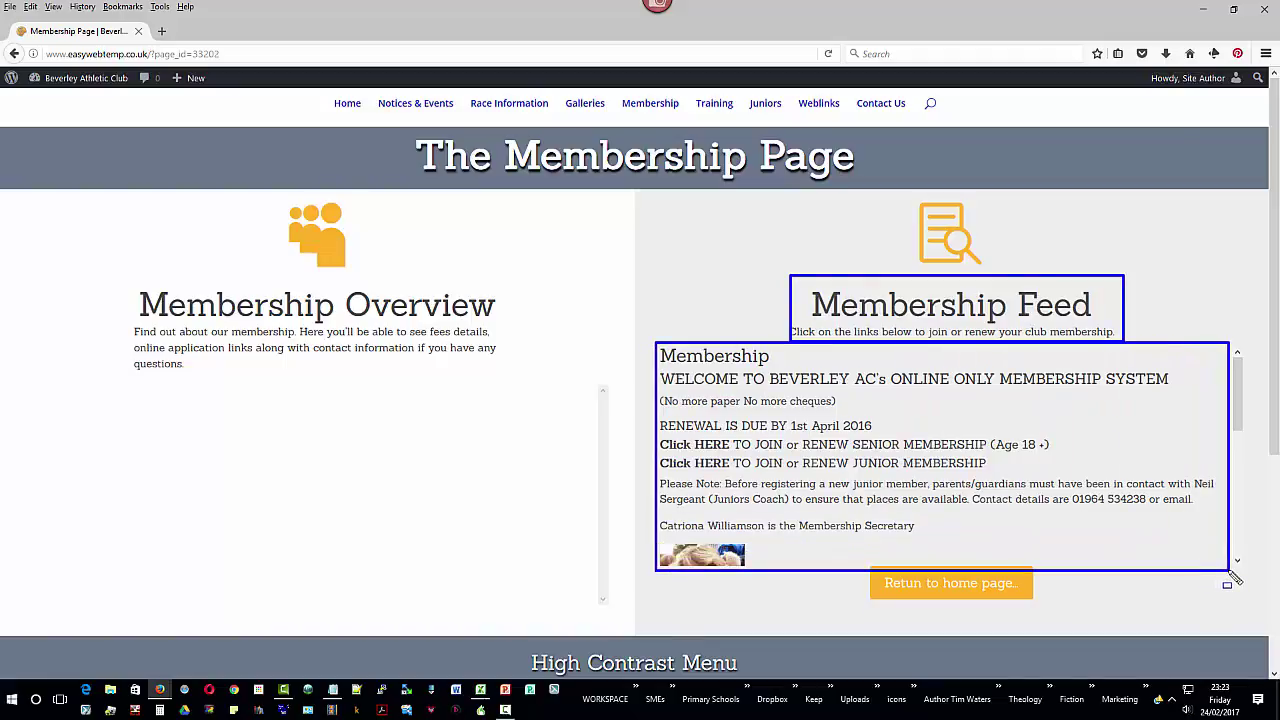
{"action": "mouse_move", "coordinate": [1241, 428]}
{"action": "left_mouse_down"}
{"action": "mouse_move", "coordinate": [1244, 468]}
{"action": "mouse_move", "coordinate": [1244, 412]}
{"action": "left_mouse_up"}
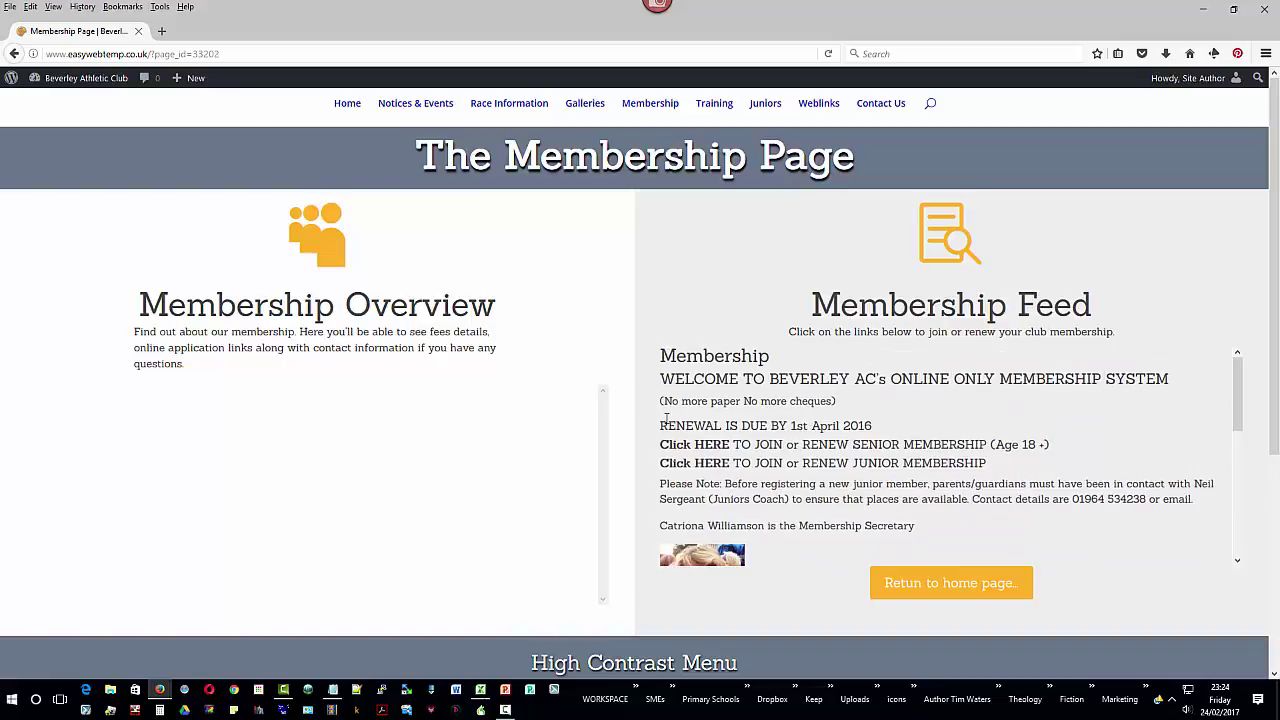
{"action": "mouse_move", "coordinate": [1, 67]}
{"action": "left_mouse_down"}
{"action": "mouse_move", "coordinate": [20, 84]}
{"action": "mouse_move", "coordinate": [548, 100]}
{"action": "left_mouse_up"}
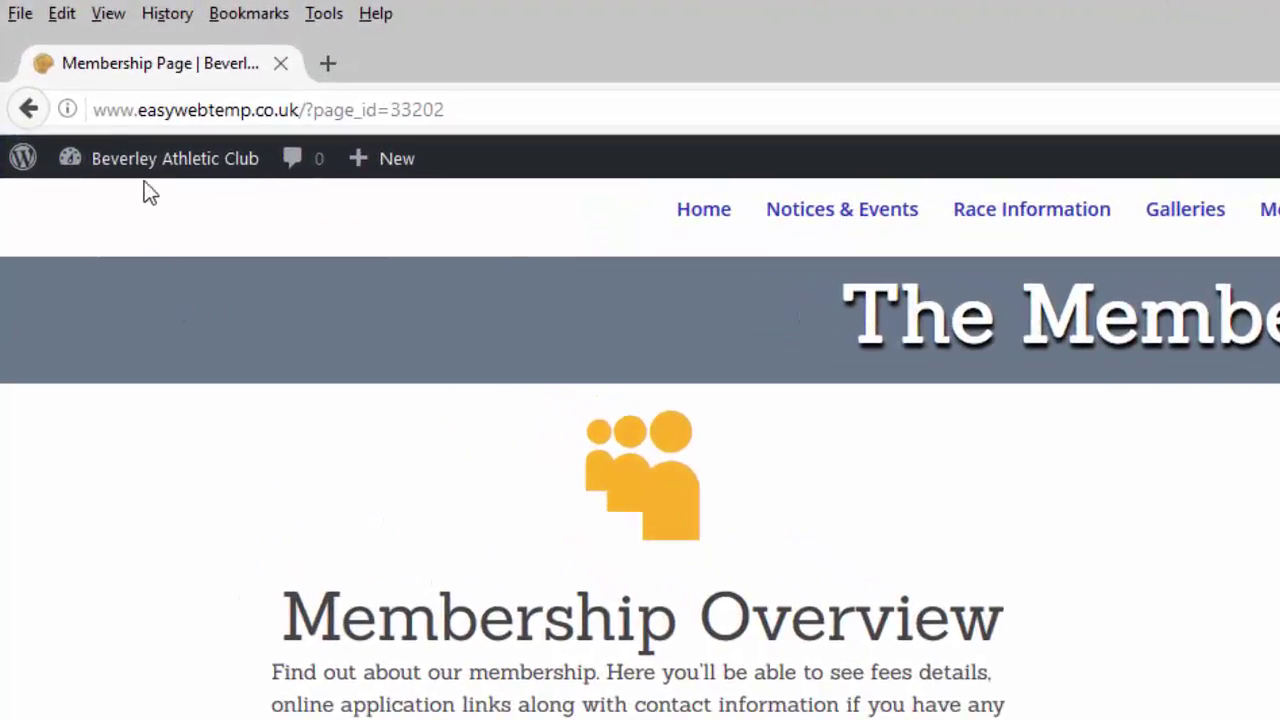
{"action": "mouse_move", "coordinate": [140, 158]}
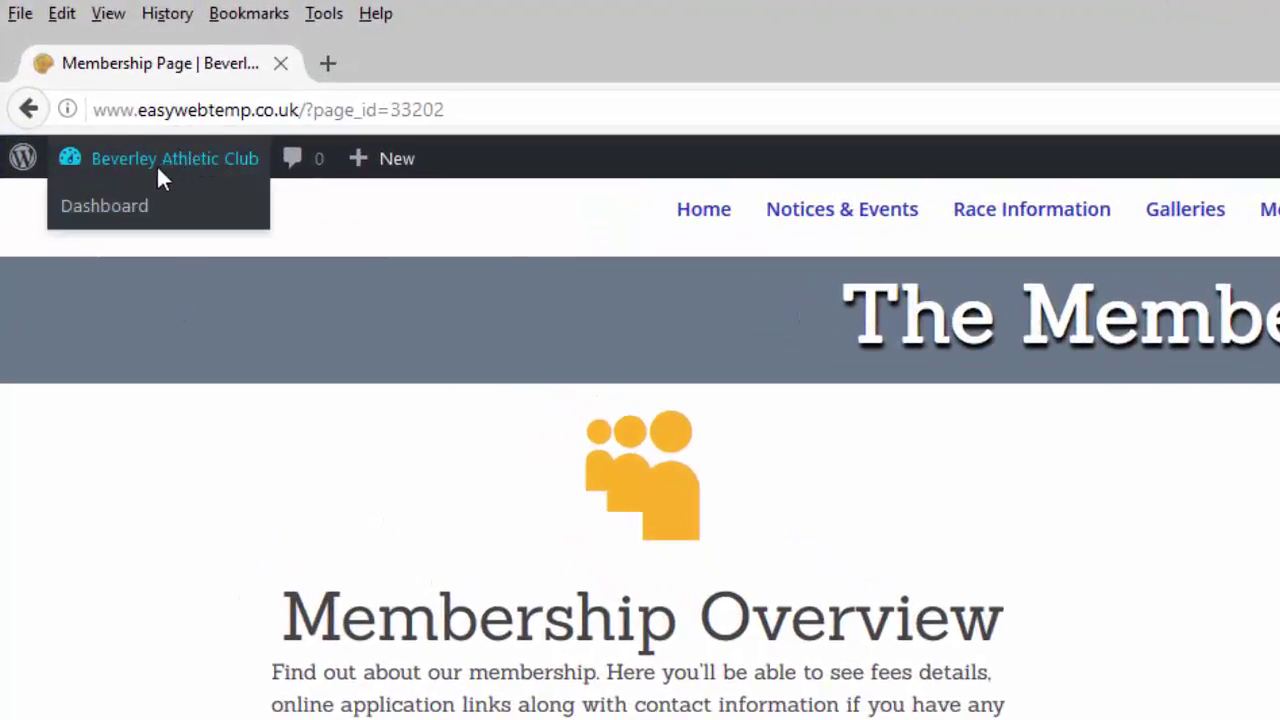
Open Dashboard from the admin bar's site menu in a new browser tab and switch to it
{"action": "right_click", "coordinate": [124, 207]}
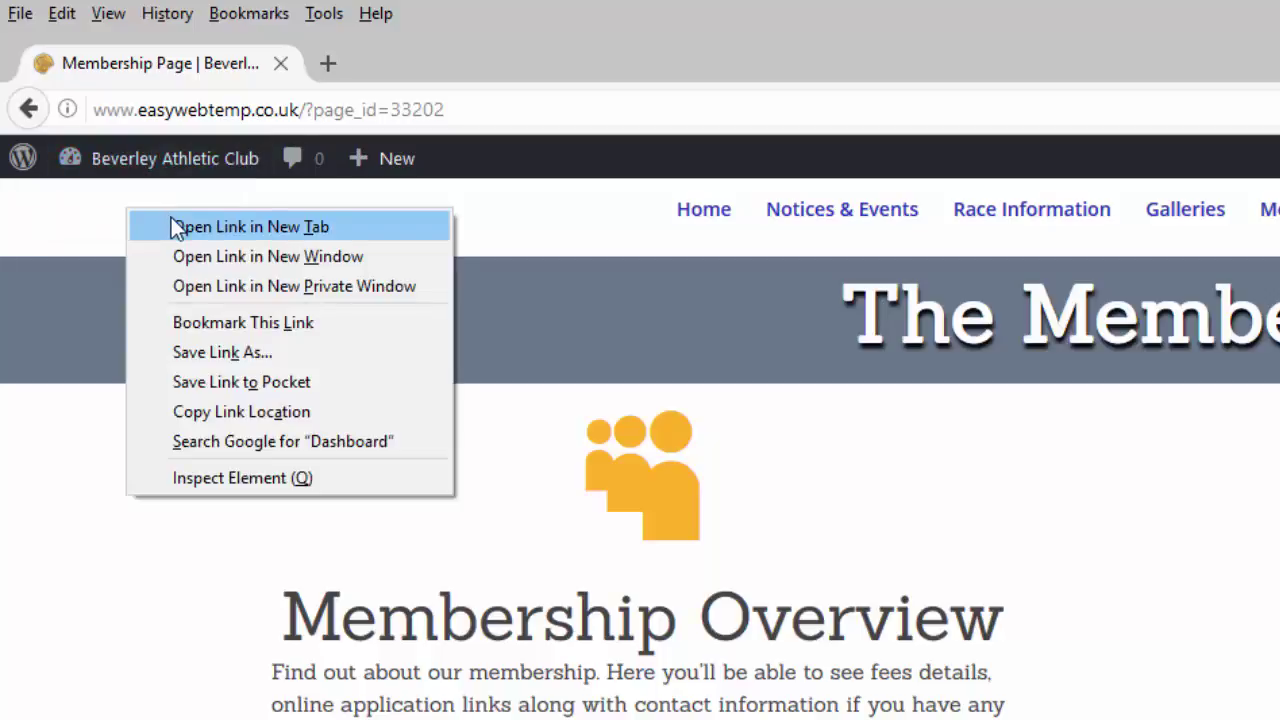
{"action": "left_click", "coordinate": [172, 222]}
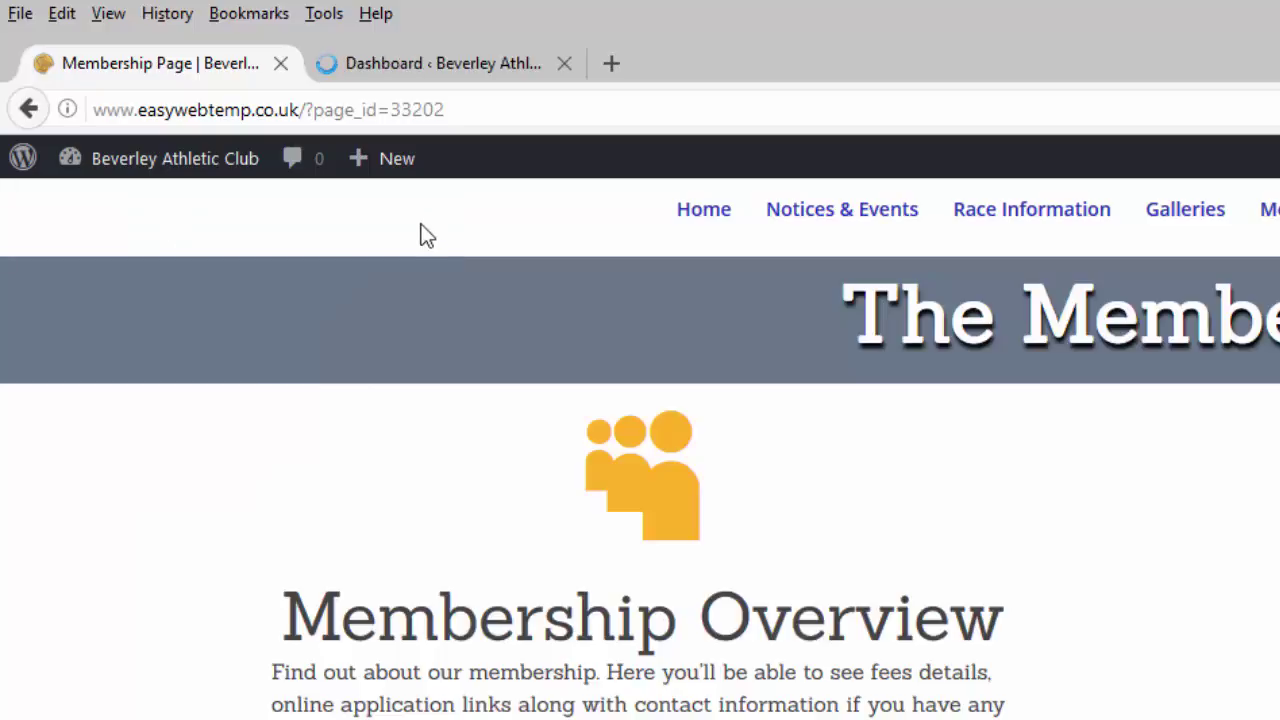
{"action": "mouse_move", "coordinate": [25, 44]}
{"action": "left_mouse_down"}
{"action": "mouse_move", "coordinate": [168, 82]}
{"action": "mouse_move", "coordinate": [499, 81]}
{"action": "mouse_move", "coordinate": [590, 95]}
{"action": "left_mouse_up"}
{"action": "key", "text": "Escape"}
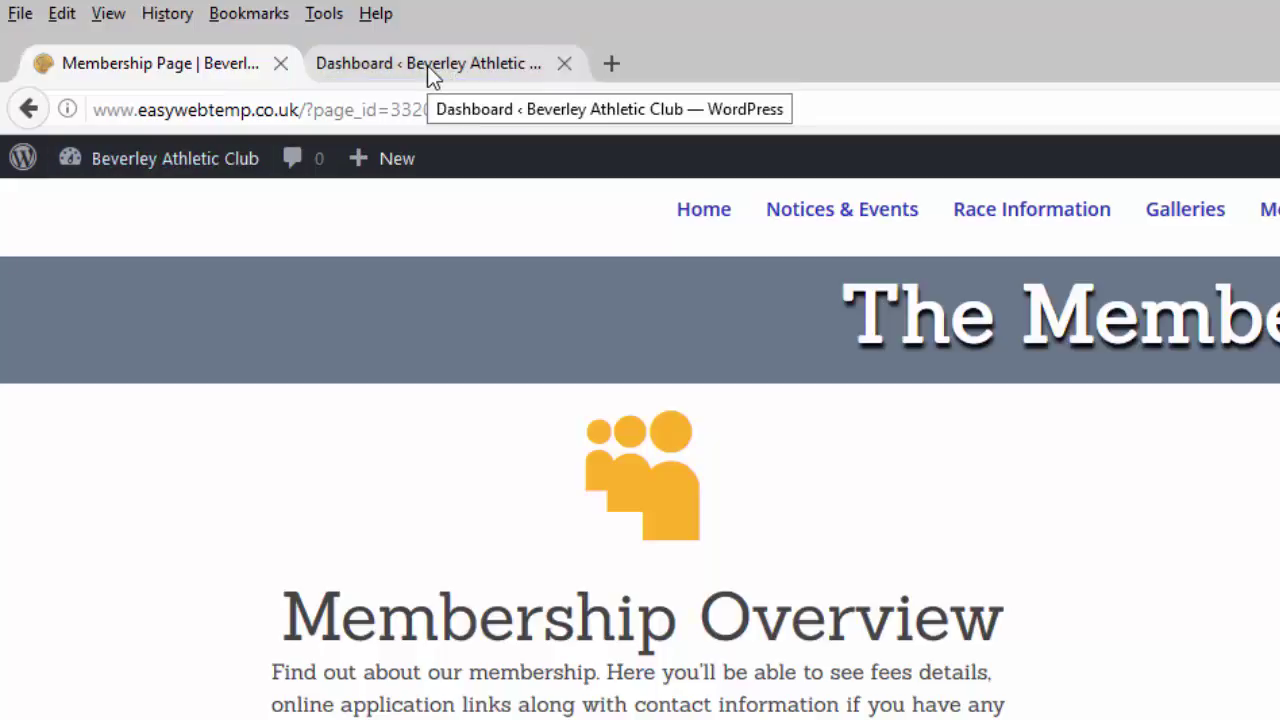
{"action": "left_click", "coordinate": [427, 65]}
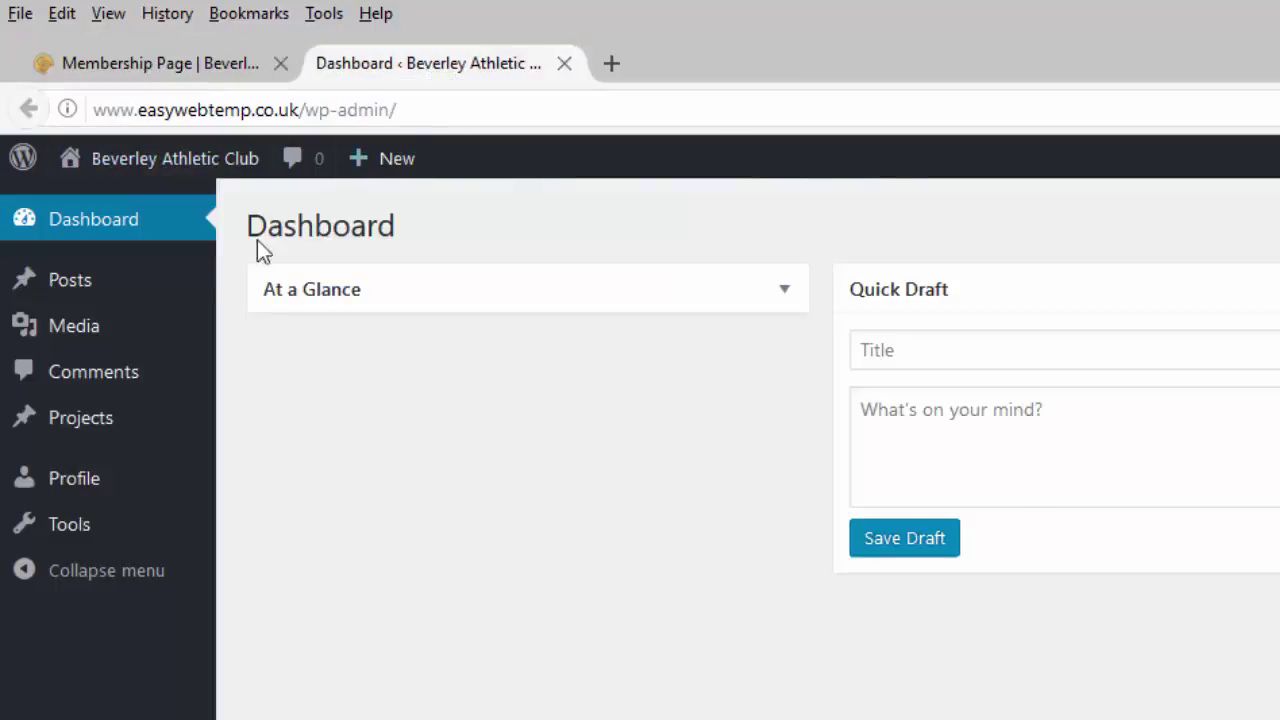
Go to All Posts and filter the list by the Membership Posts category
{"action": "mouse_move", "coordinate": [70, 280]}
{"action": "left_click", "coordinate": [250, 285]}
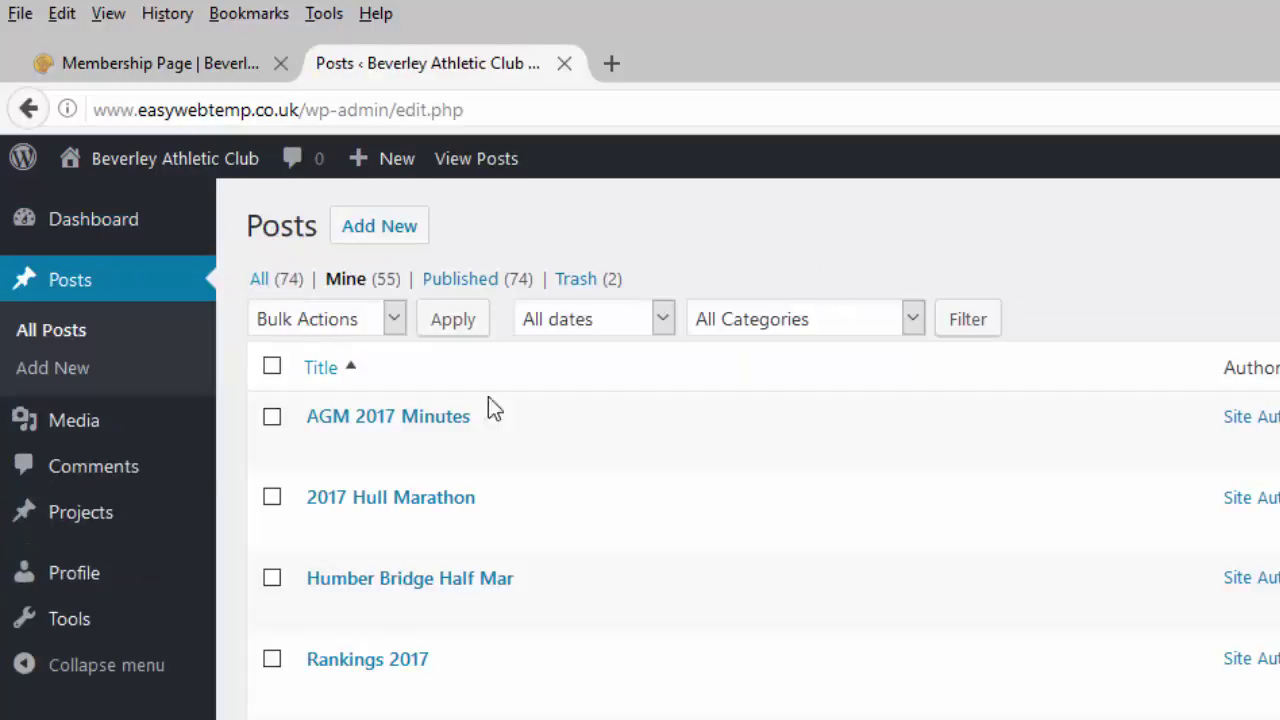
{"action": "left_click", "coordinate": [909, 319]}
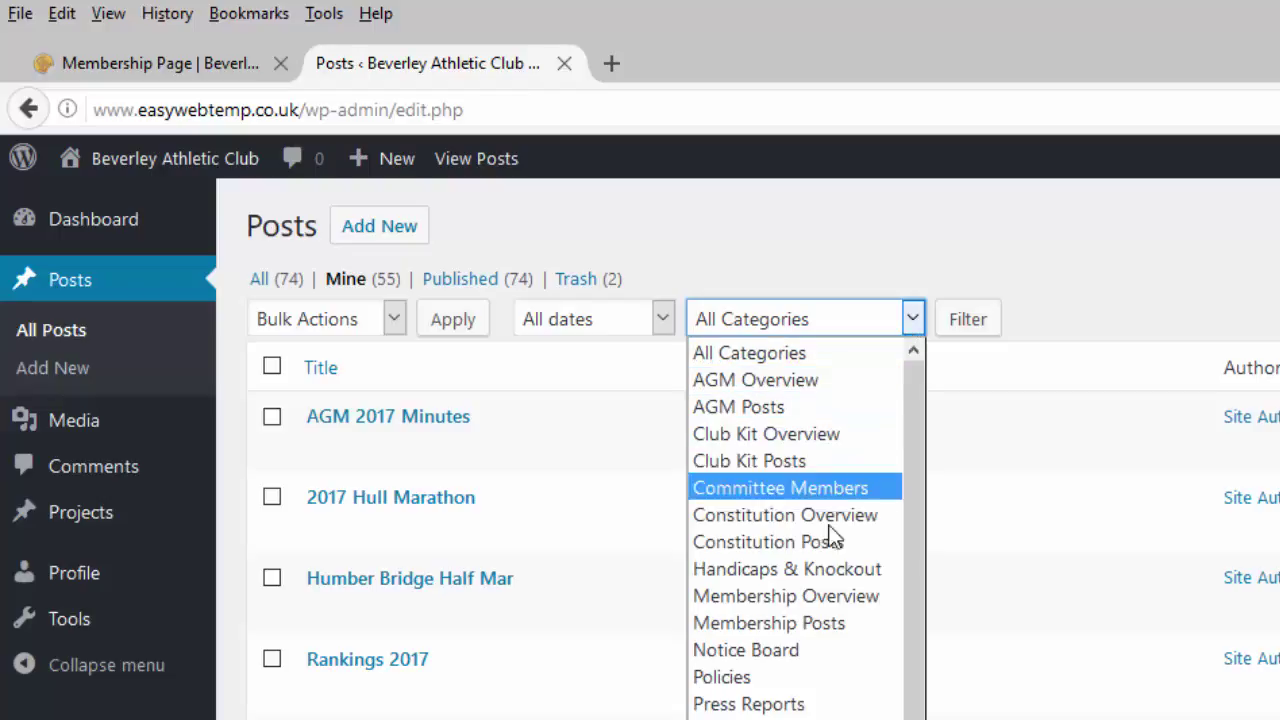
{"action": "left_click", "coordinate": [768, 625]}
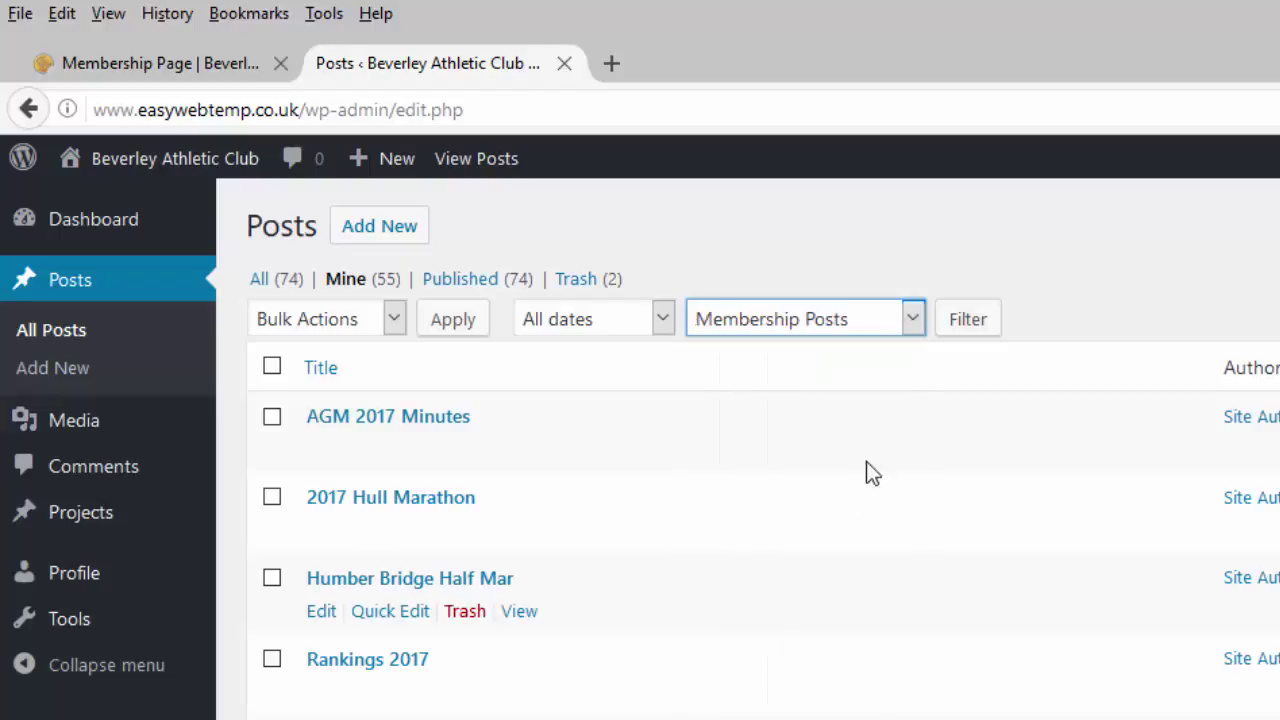
{"action": "left_click", "coordinate": [960, 322]}
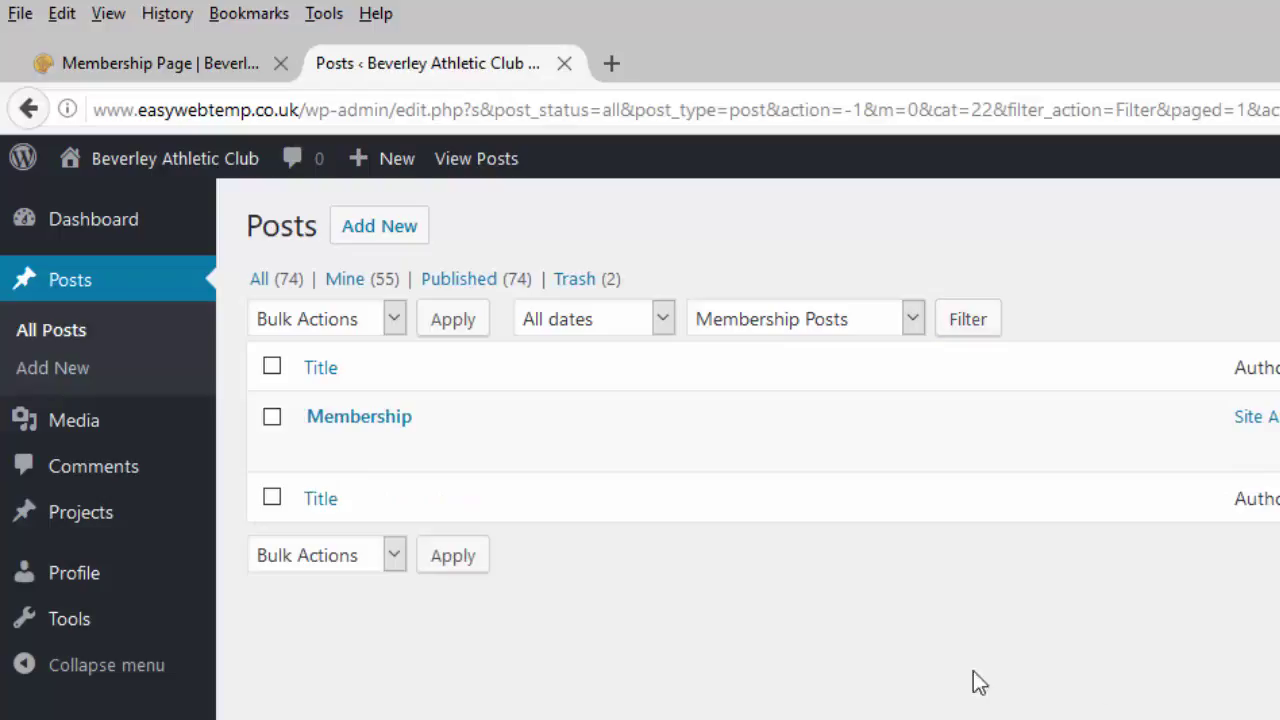
{"action": "mouse_move", "coordinate": [375, 436]}
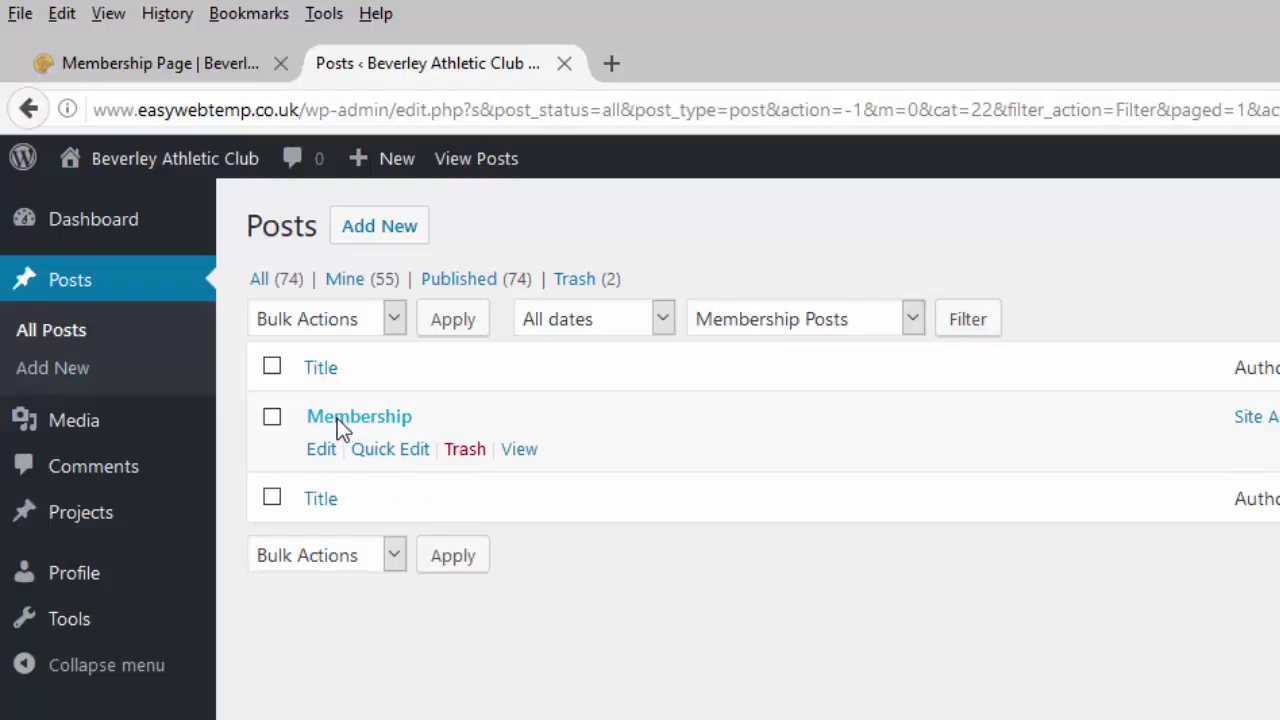
Open the Membership post in the editor and bring the top of its text into view
{"action": "left_click", "coordinate": [337, 418]}
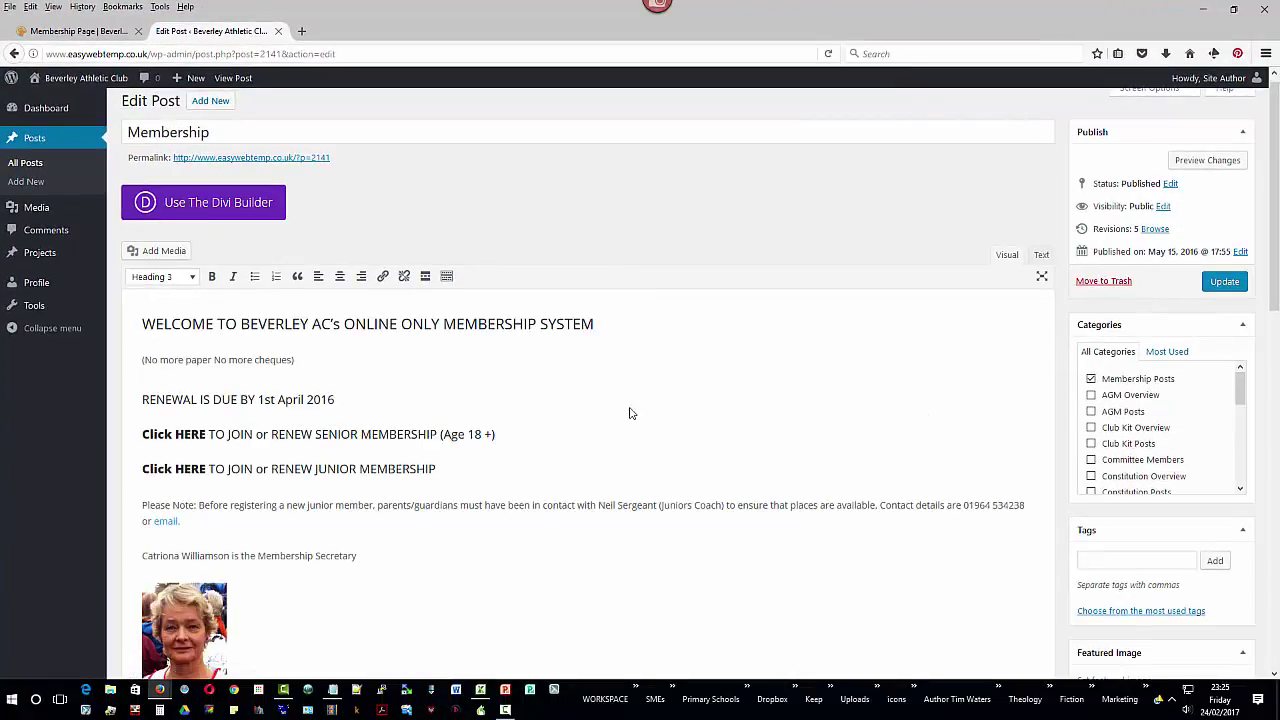
{"action": "scroll", "coordinate": [1275, 330], "scroll_direction": "down", "scroll_amount": 2}
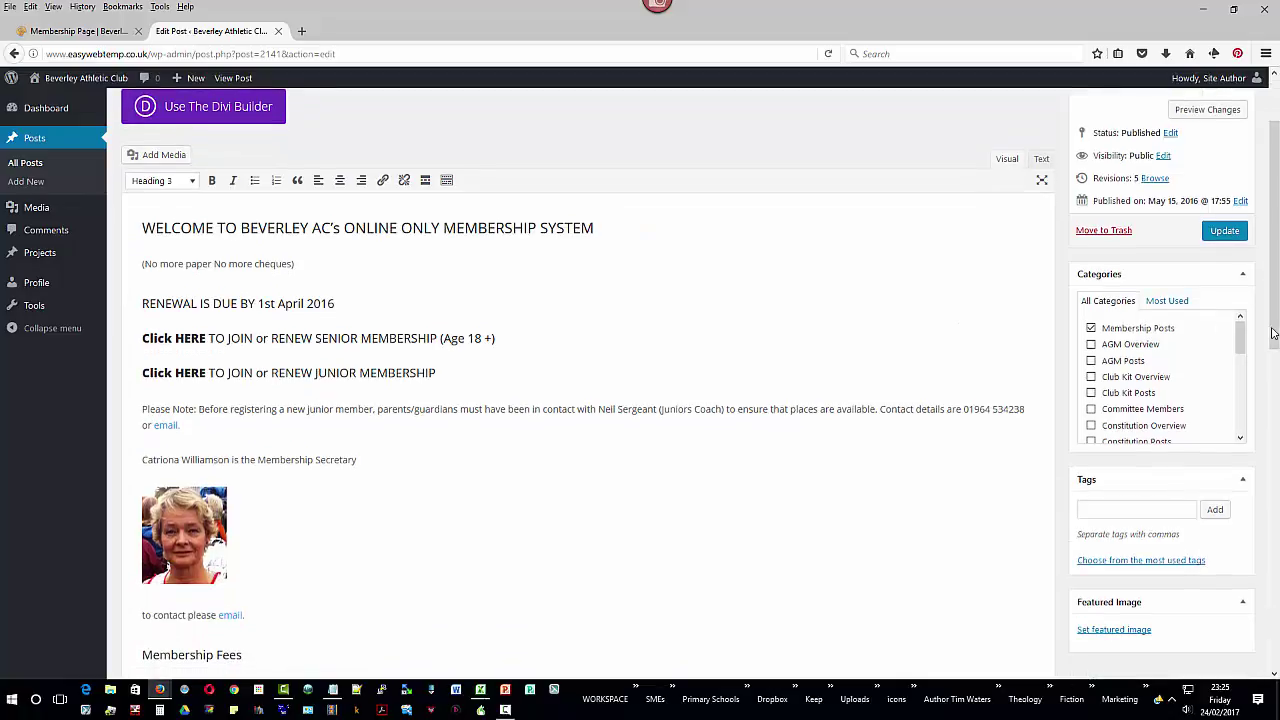
{"action": "middle_click", "coordinate": [626, 336]}
{"action": "left_click", "coordinate": [619, 371]}
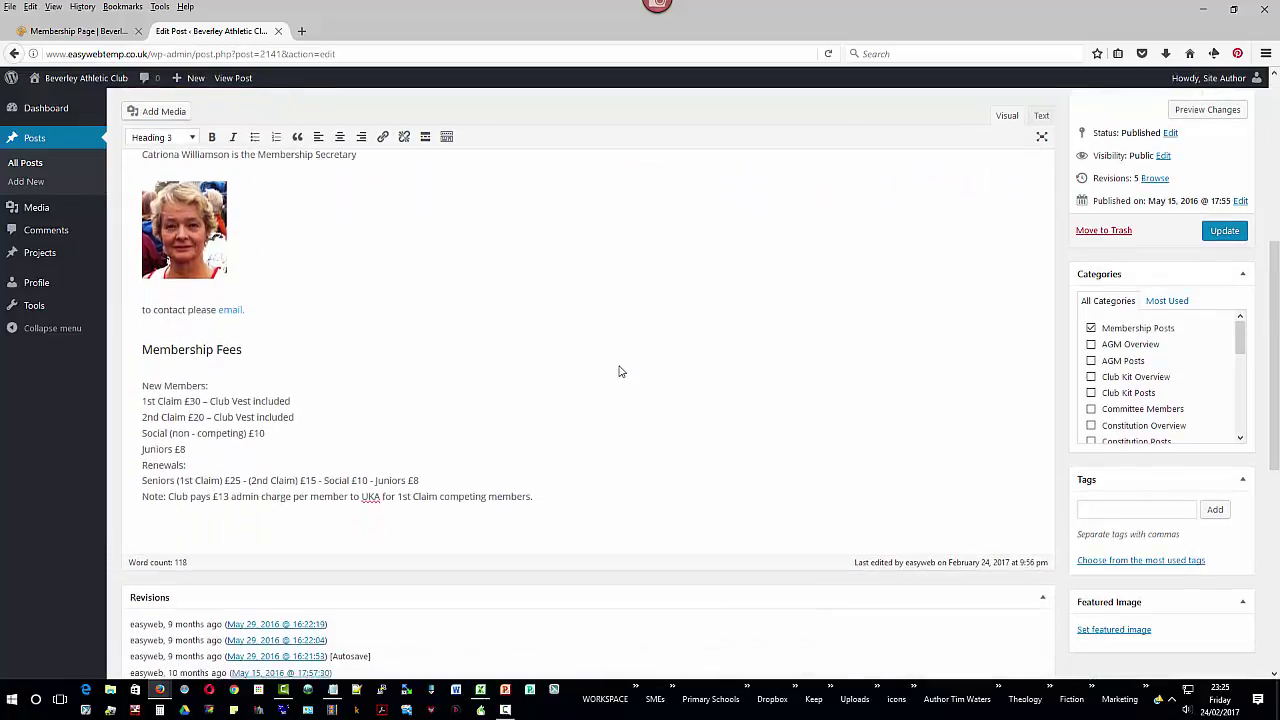
{"action": "middle_click", "coordinate": [618, 364]}
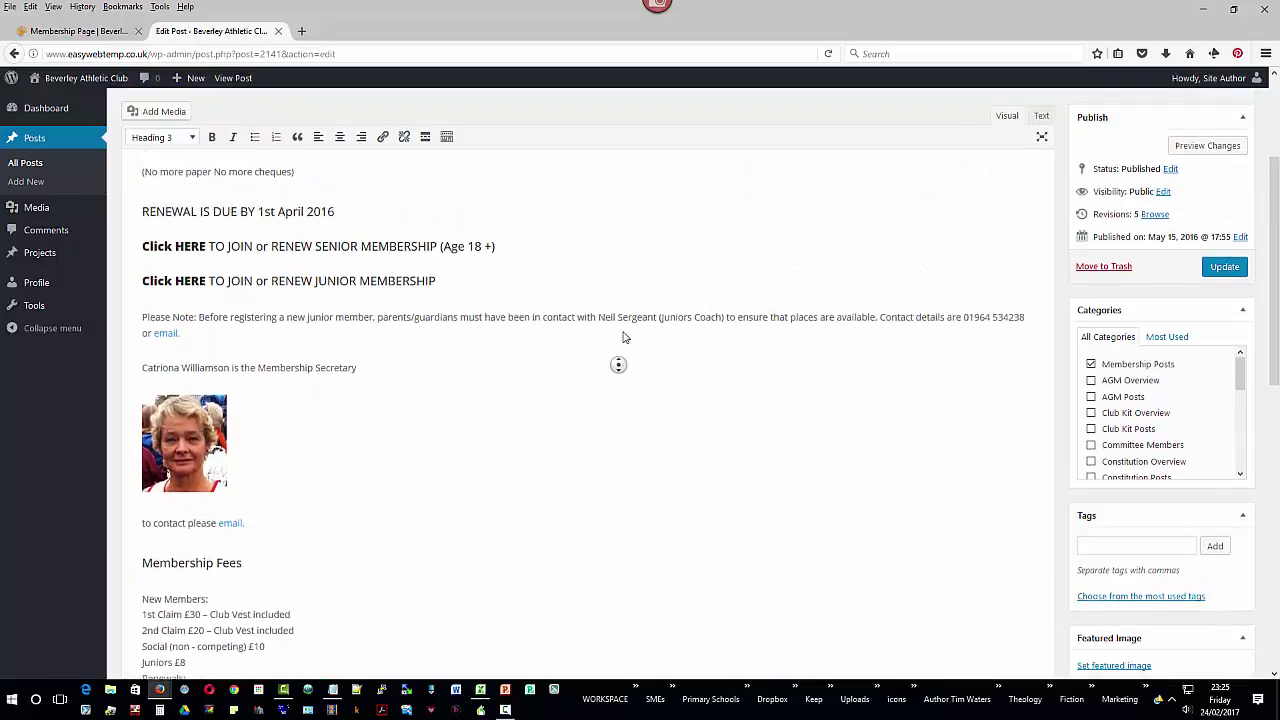
{"action": "left_click", "coordinate": [622, 337]}
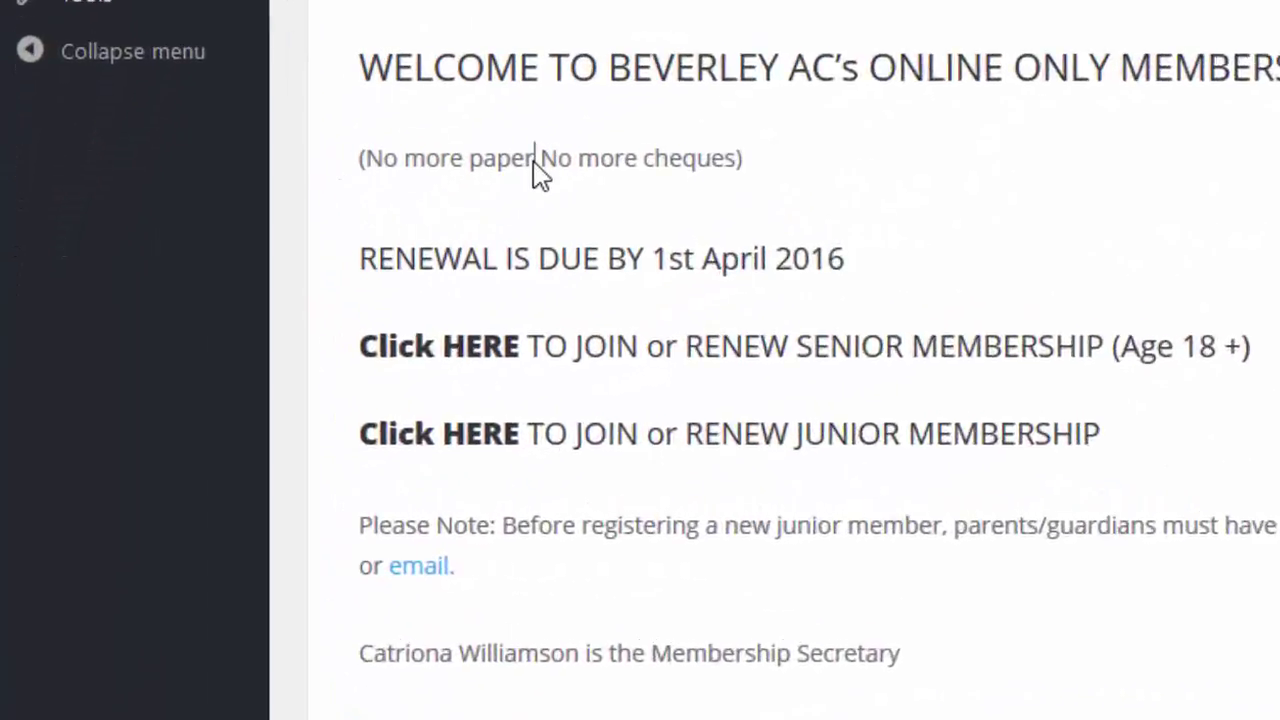
Add a comma after 'paper' and lowercase 'No' to read '(No more paper, no more cheques)'
{"action": "left_click", "coordinate": [557, 155]}
{"action": "type", "text": ","}
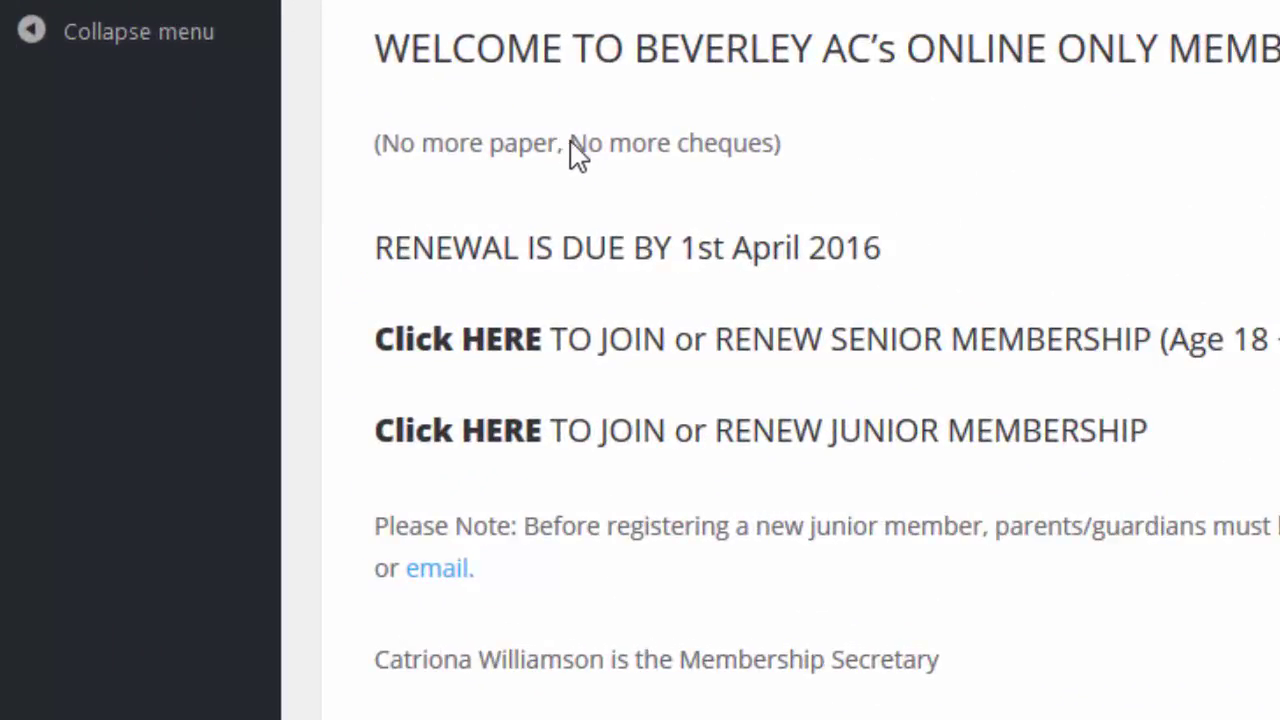
{"action": "left_click_drag", "start_coordinate": [581, 141], "coordinate": [588, 143]}
{"action": "type", "text": "n"}
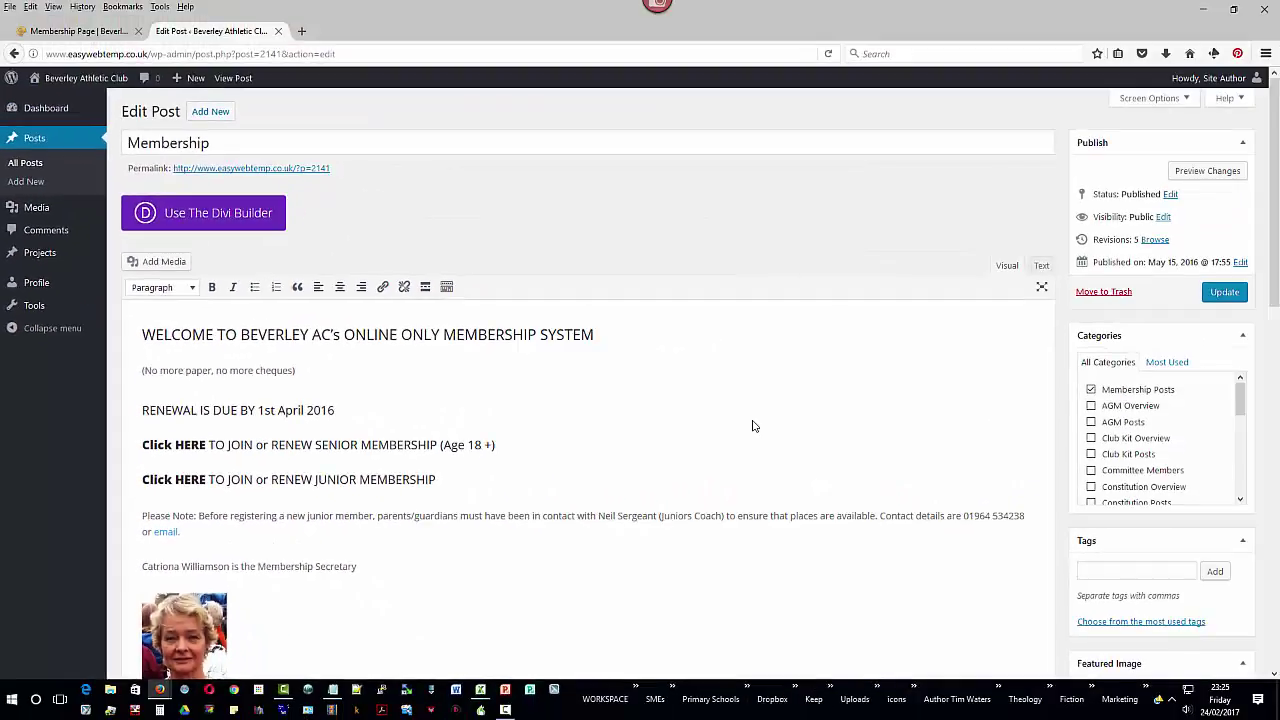
{"action": "left_click_drag", "start_coordinate": [1077, 380], "coordinate": [1186, 398]}
Save the Membership post with Update and check the new comma after 'paper'
{"action": "left_click", "coordinate": [1220, 292]}
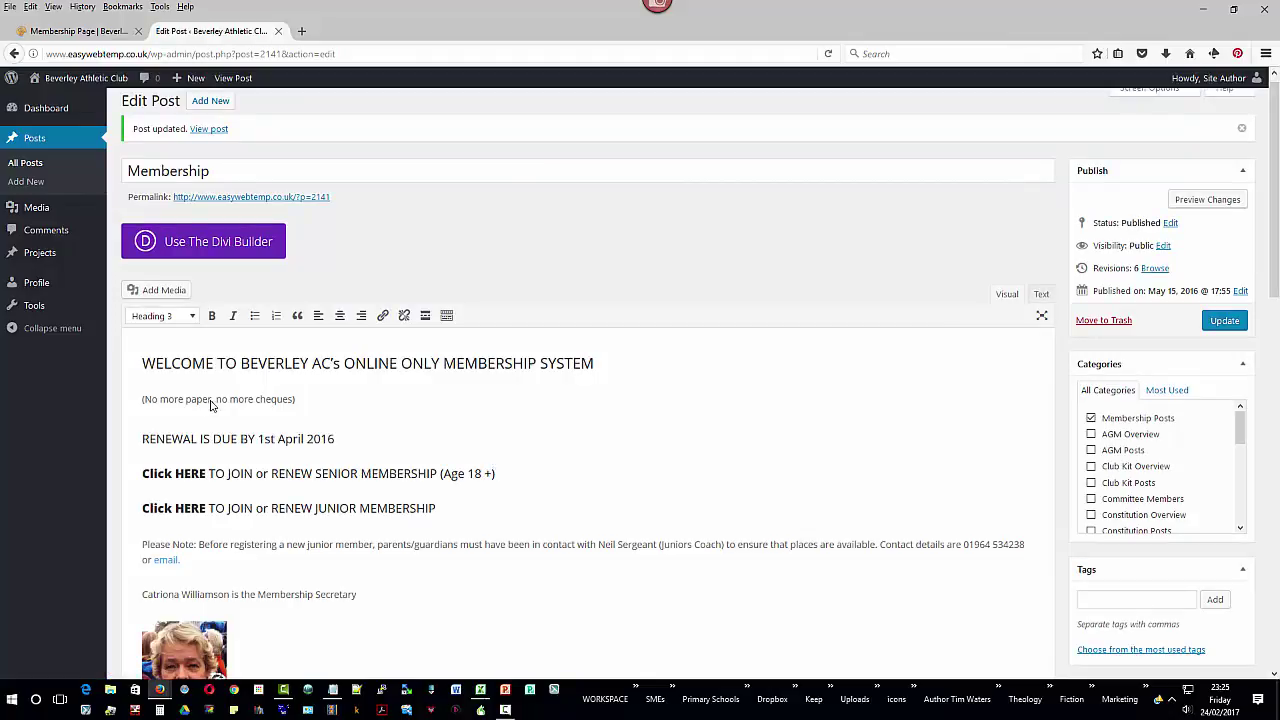
{"action": "left_click_drag", "start_coordinate": [214, 400], "coordinate": [222, 401]}
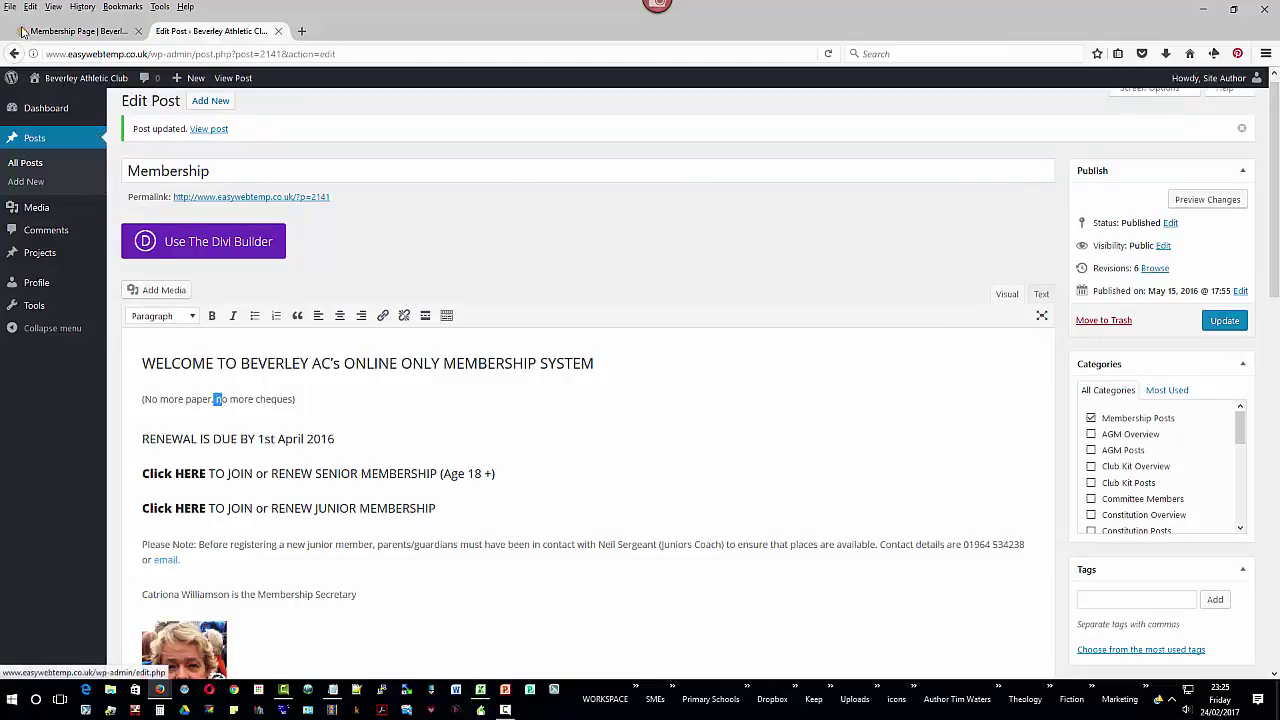
{"action": "left_click_drag", "start_coordinate": [12, 17], "coordinate": [148, 46]}
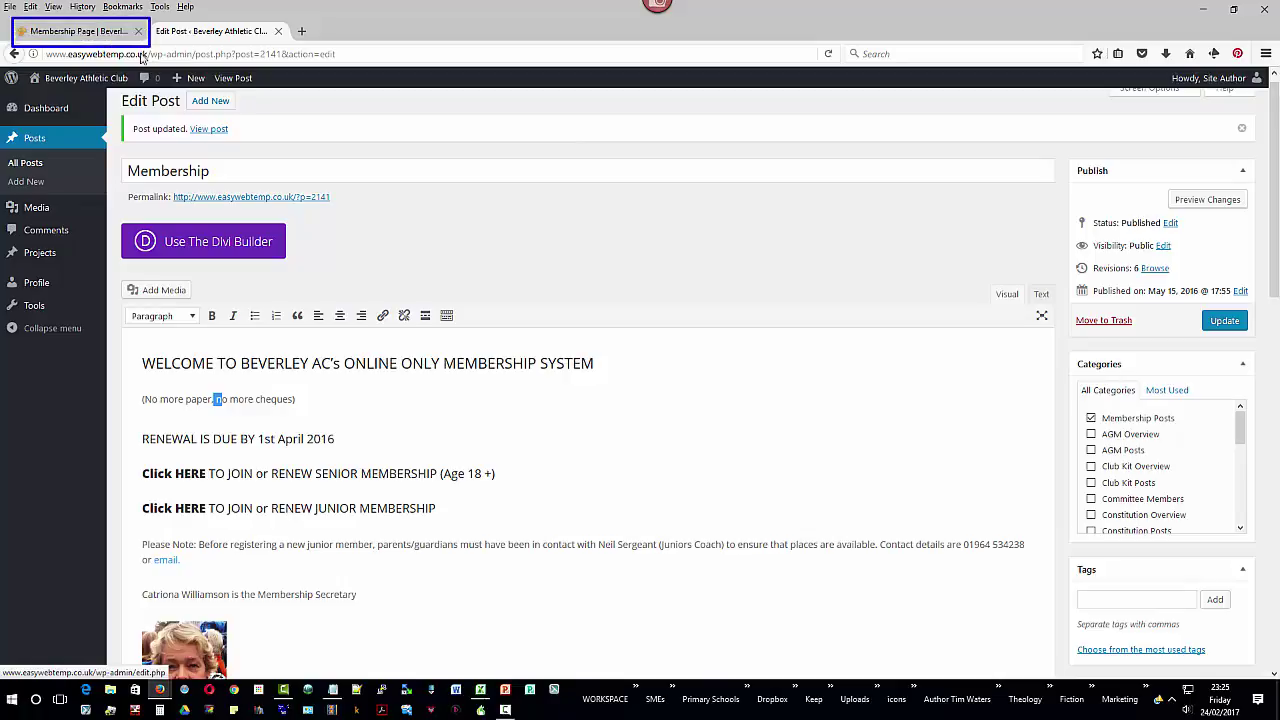
Reload the Membership Page tab and confirm the feed reads '(No more paper, no more cheques)'
{"action": "left_click", "coordinate": [89, 36]}
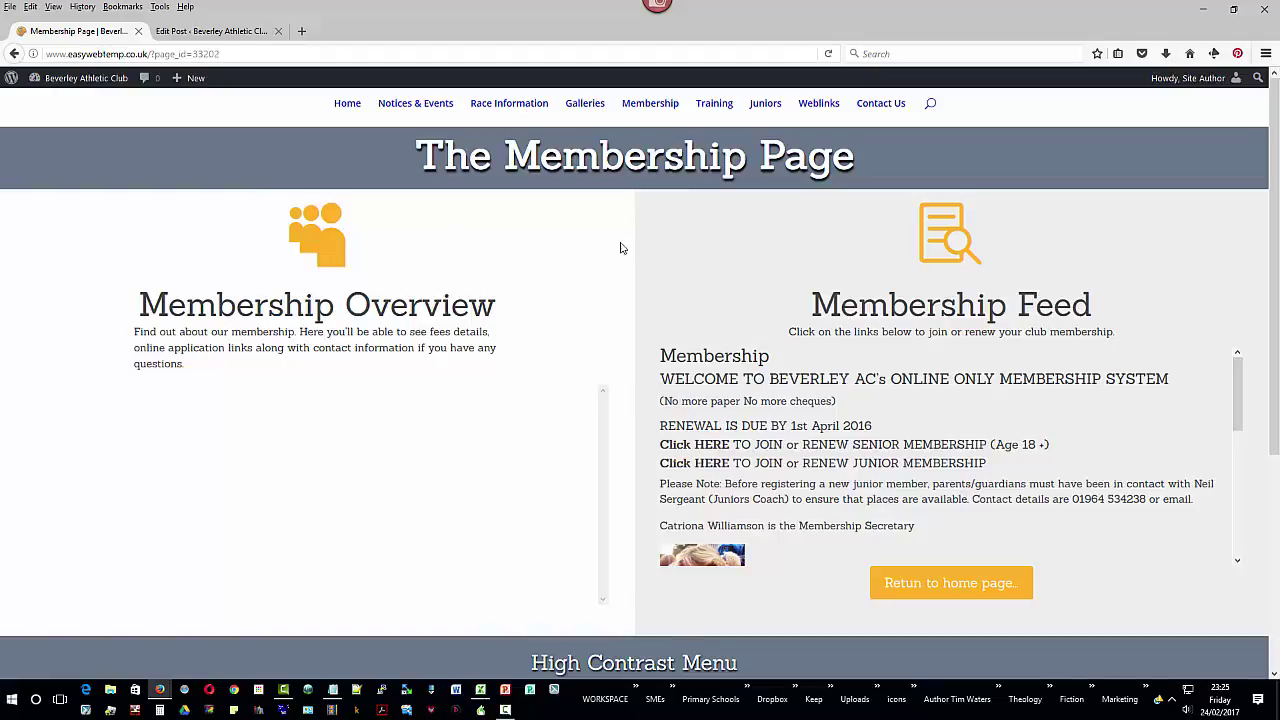
{"action": "left_click", "coordinate": [828, 54]}
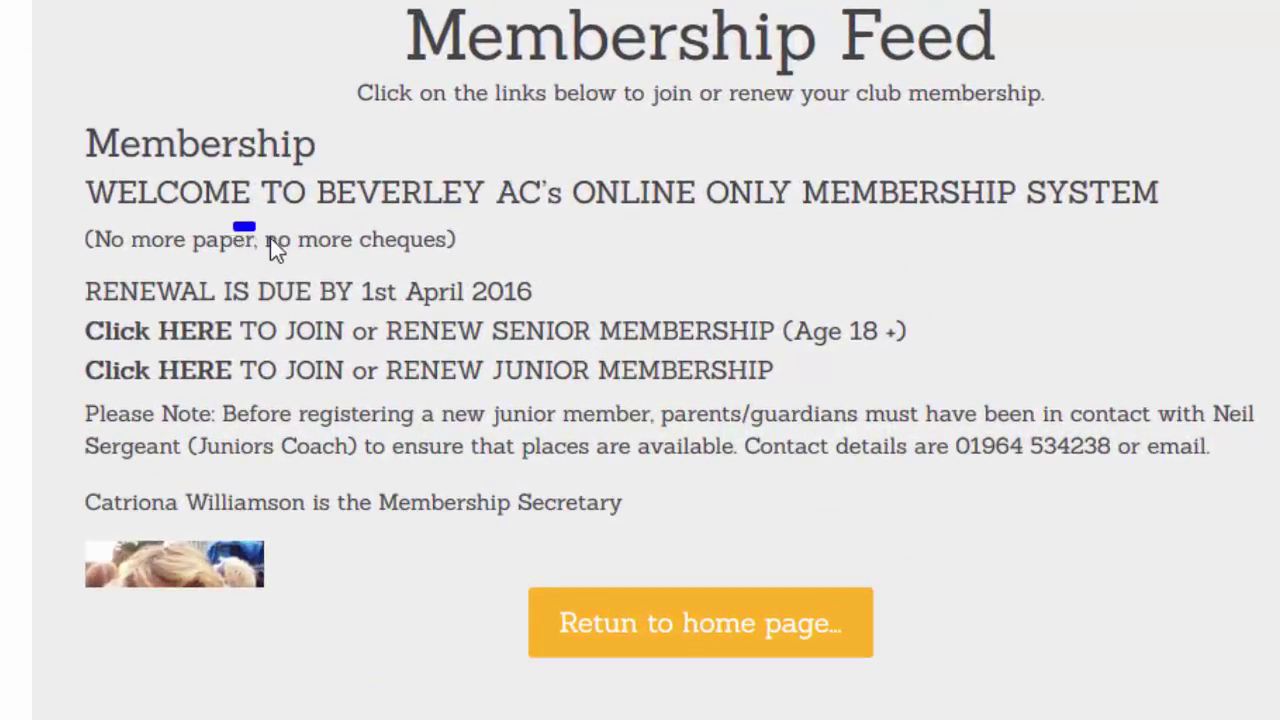
{"action": "left_click_drag", "start_coordinate": [270, 240], "coordinate": [303, 253]}
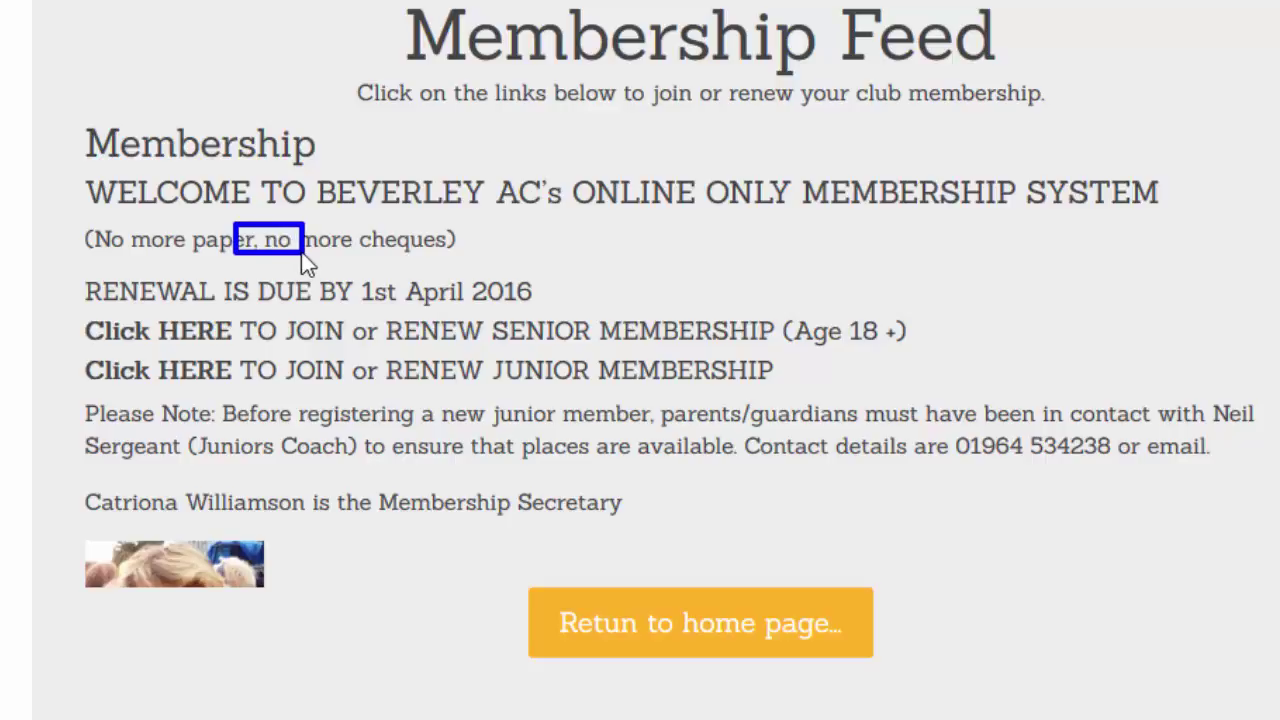
{"action": "left_click", "coordinate": [248, 252]}
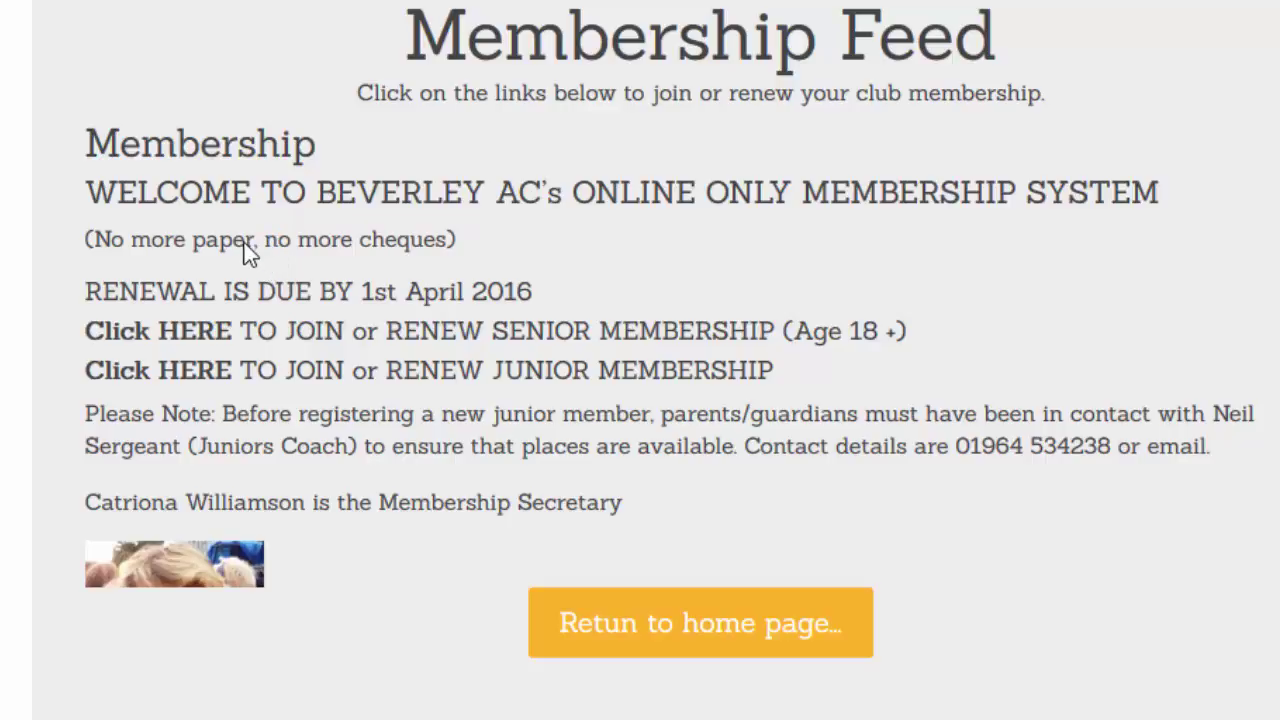